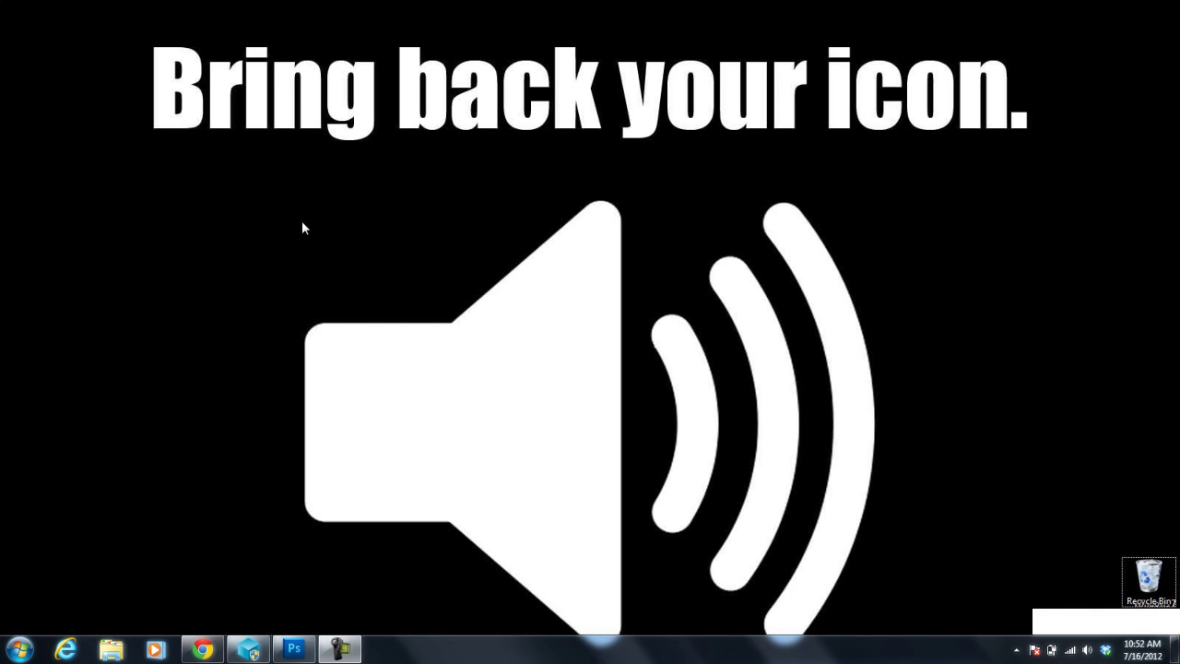
drag(284, 187, 925, 660)
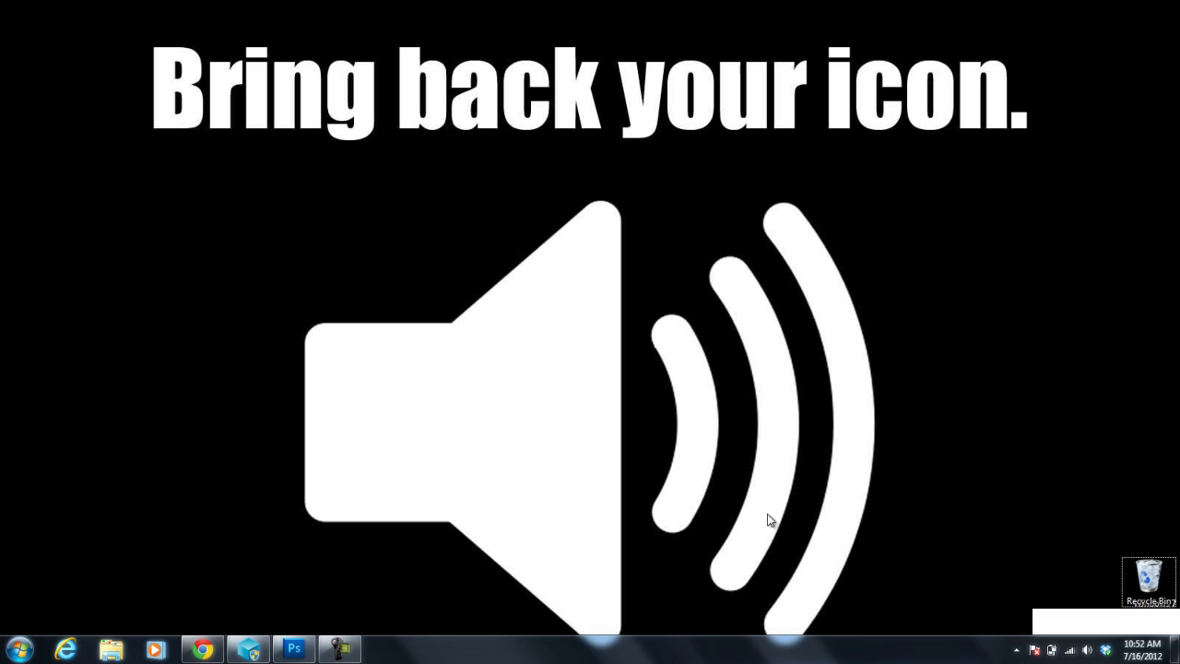
Step: Open the taskbar properties and bring up the customization of the notification area icons
right_click(555, 654)
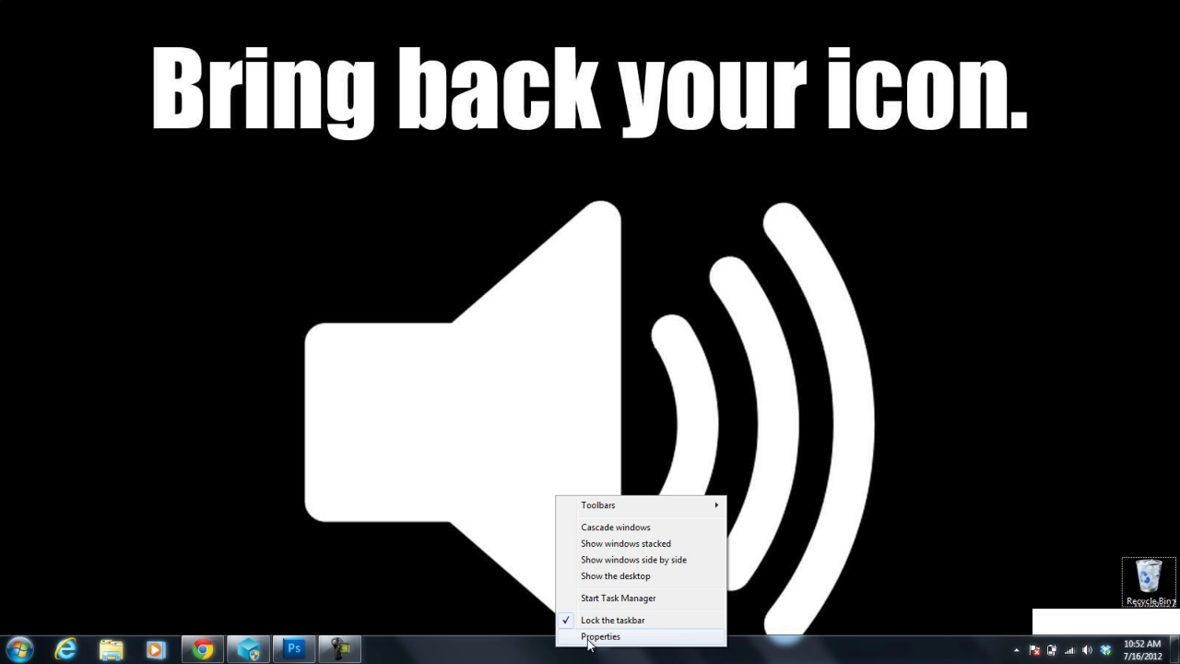
click(588, 636)
drag(242, 306, 567, 232)
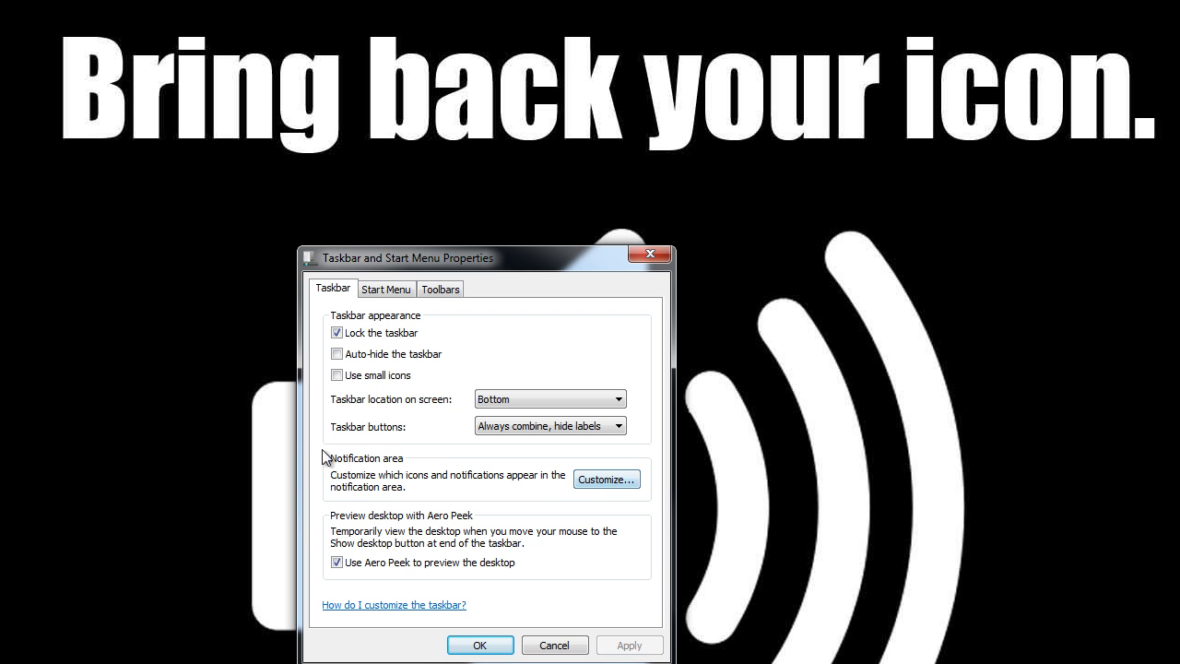
click(579, 479)
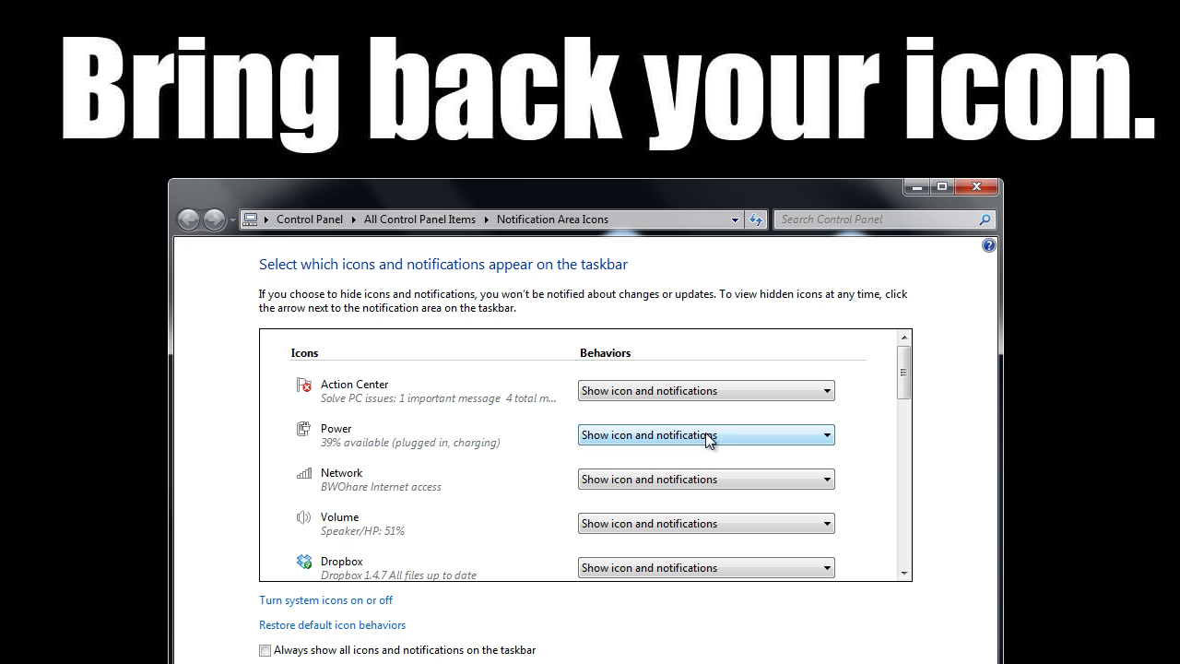
Step: Set the Power icon's behavior to "Show icon and notifications" and confirm the taskbar properties
click(801, 435)
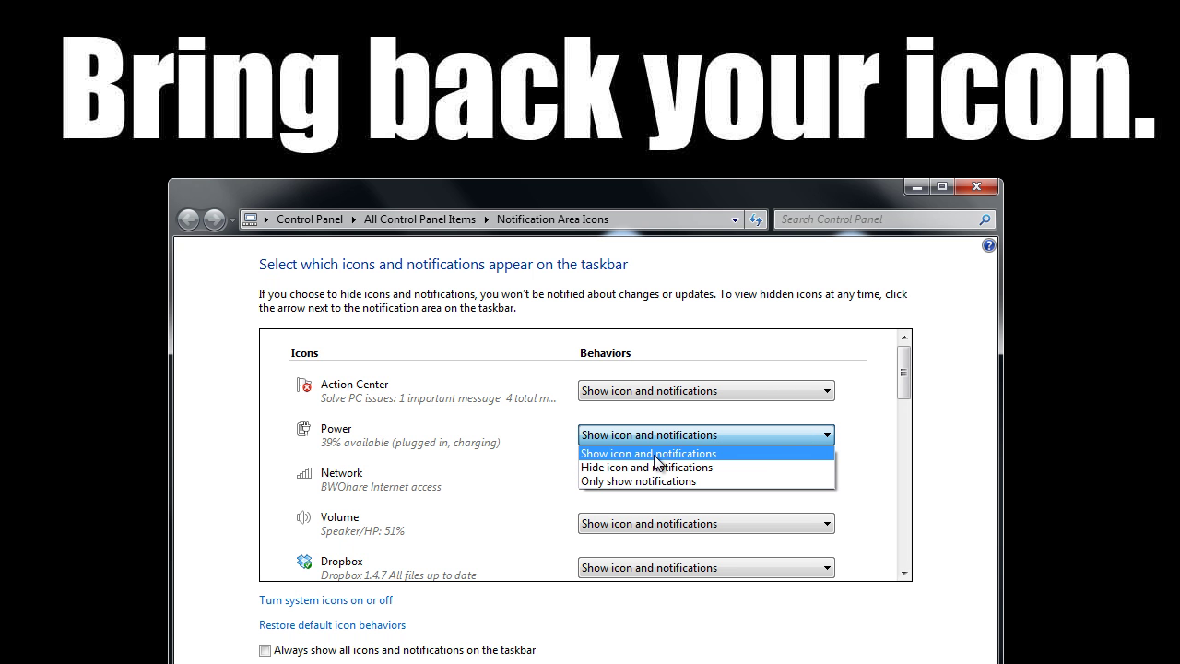
click(653, 454)
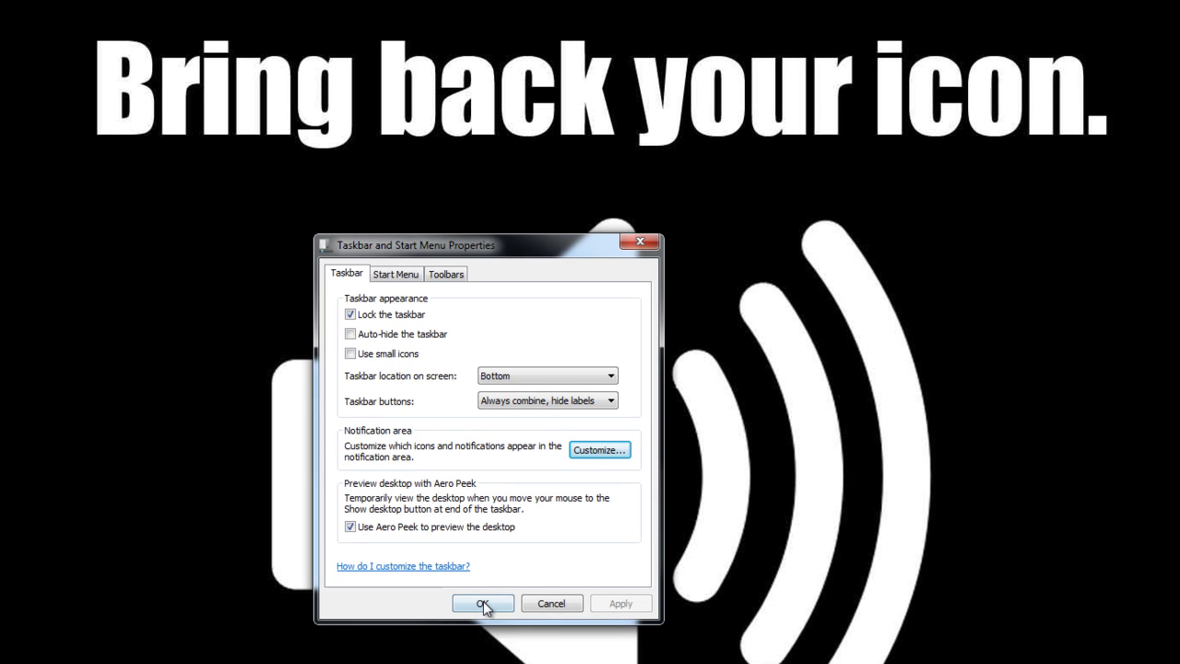
click(487, 537)
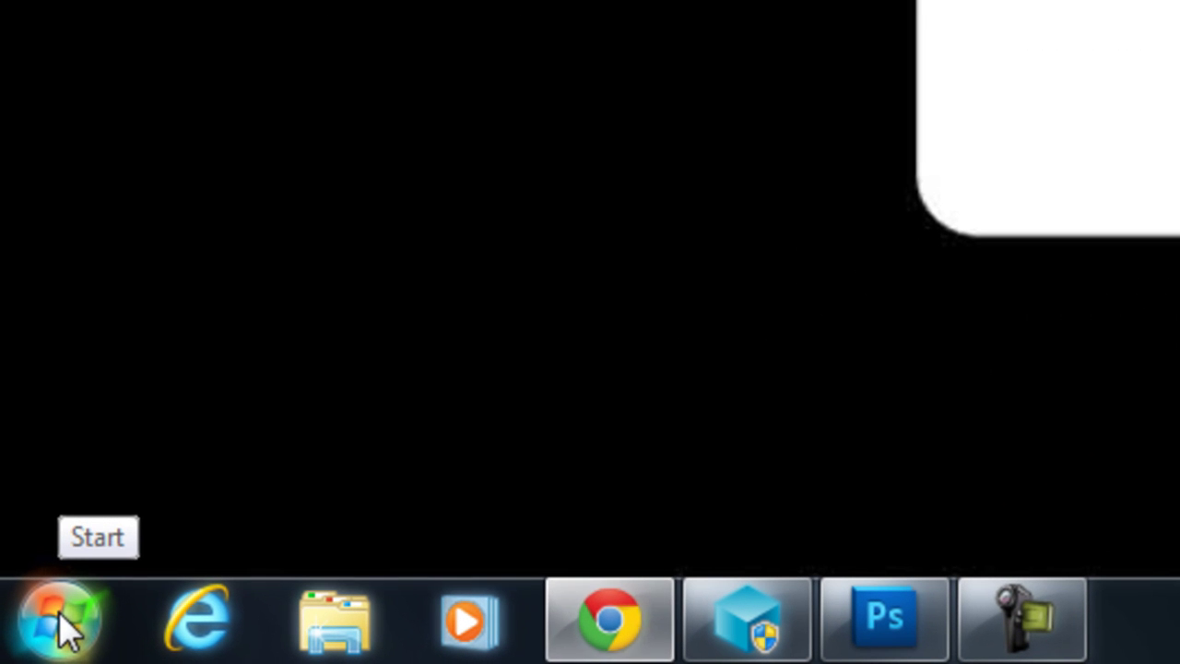
Step: Find regedit among the installed programs and launch the Registry Editor
click(40, 634)
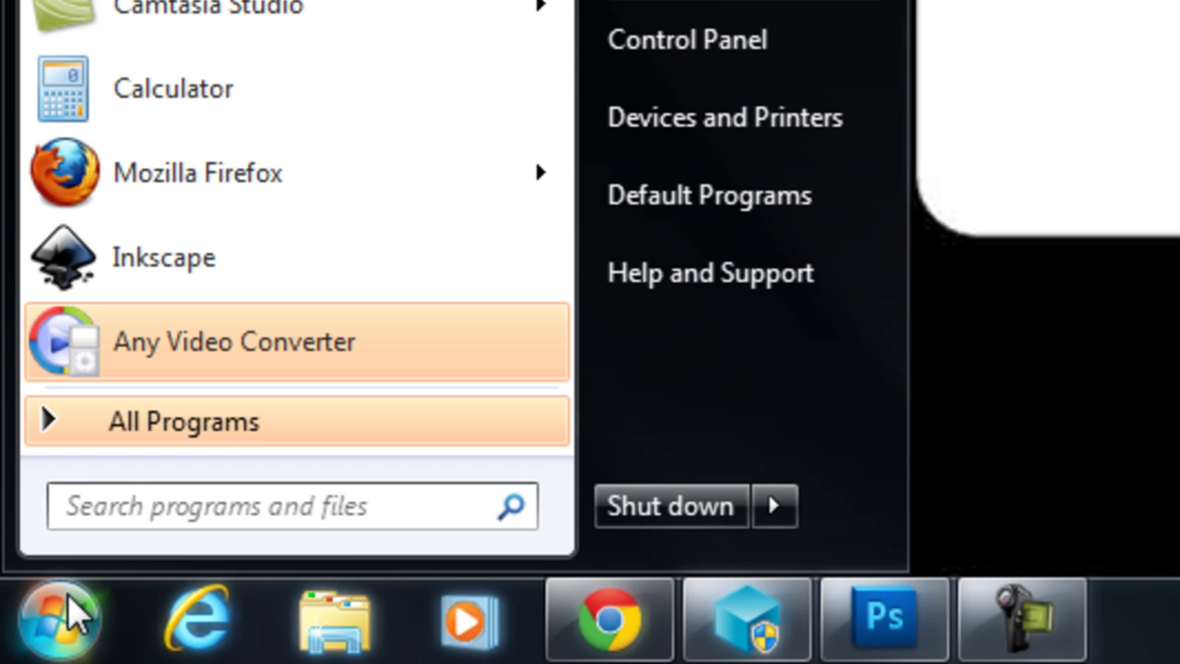
text(regedit)
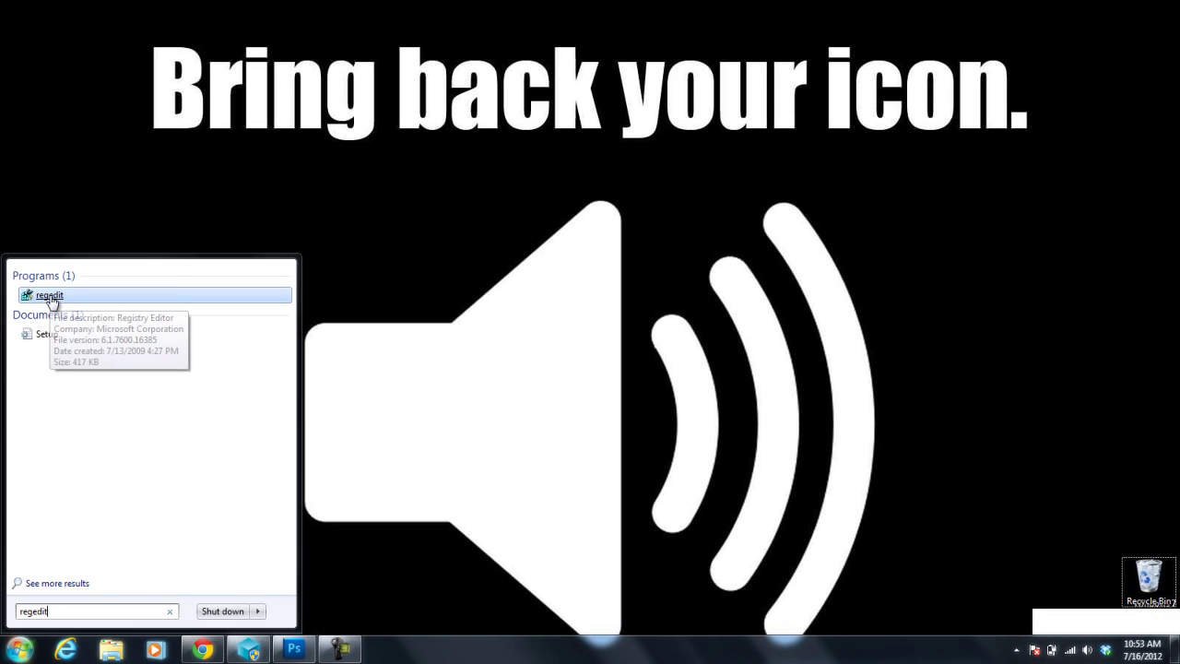
click(64, 199)
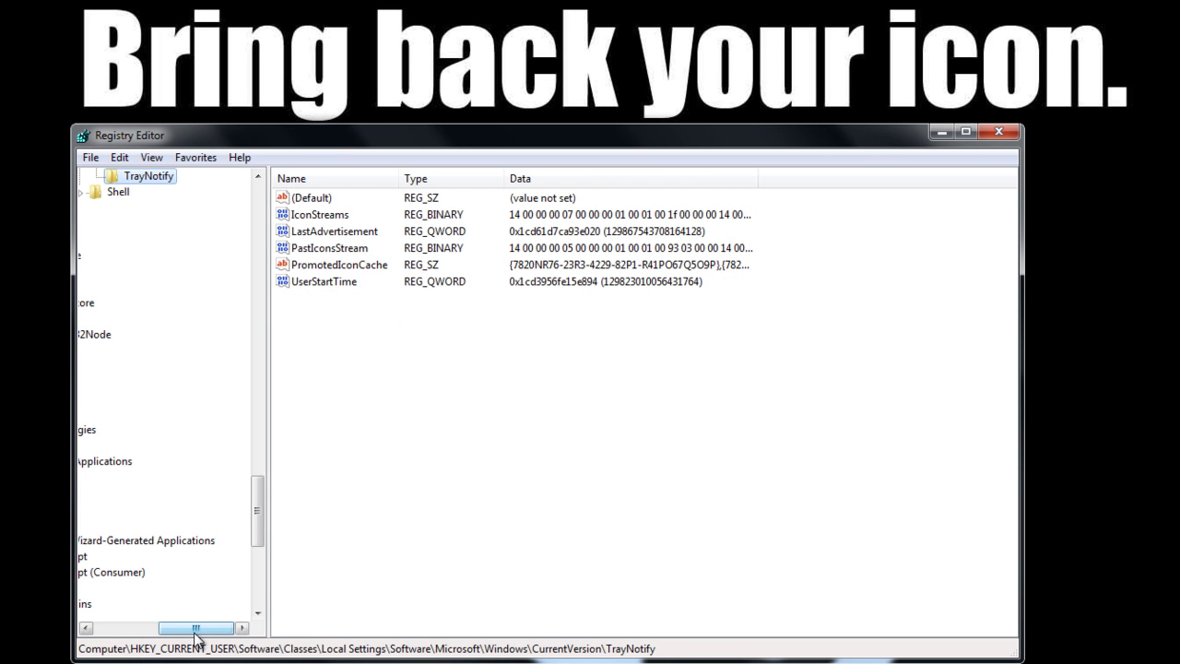
Step: Collapse and re-expand HKEY_CURRENT_USER in the registry tree and select its Software\Classes key
drag(210, 611, 142, 612)
drag(258, 530, 258, 238)
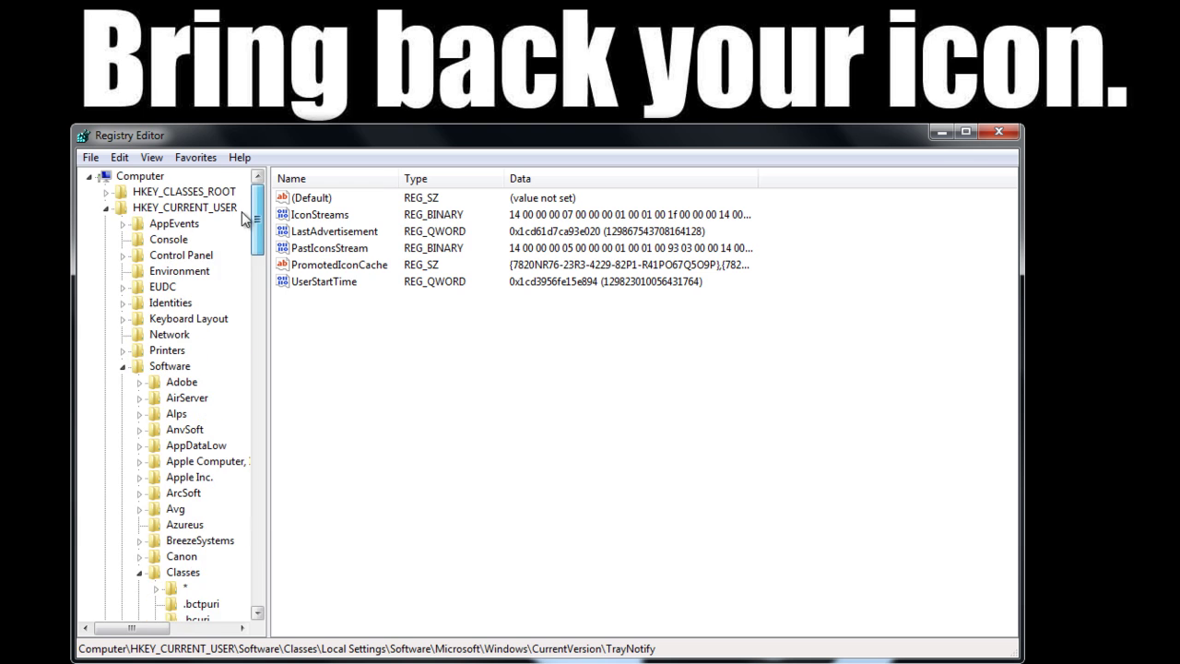
click(107, 208)
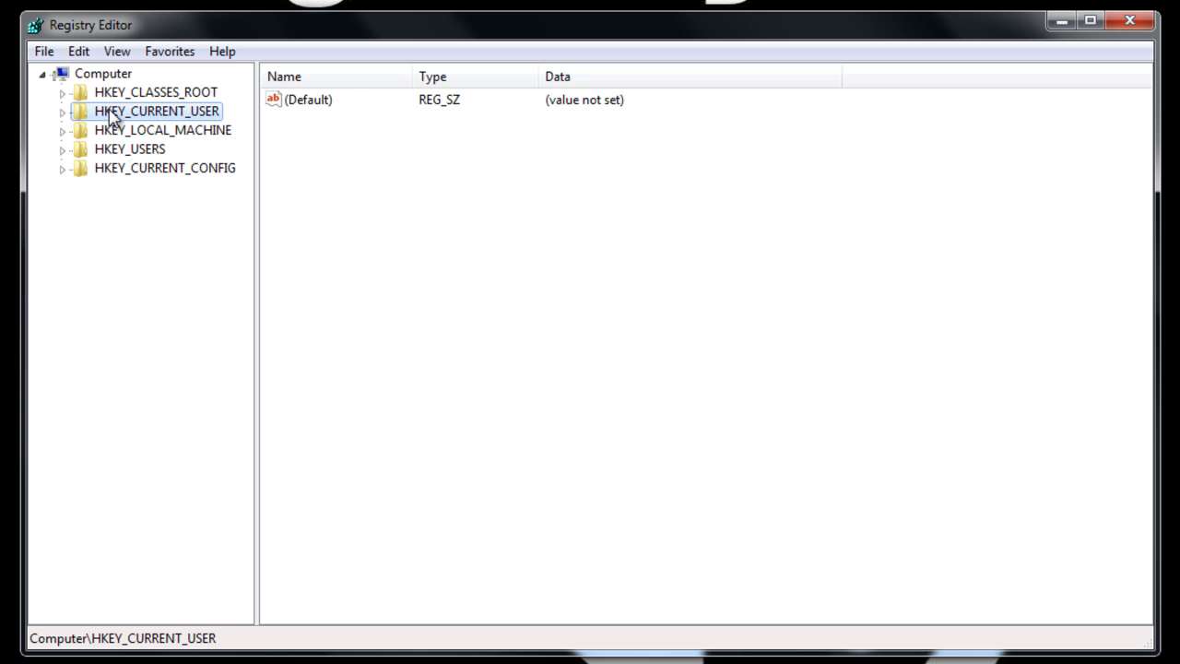
click(63, 112)
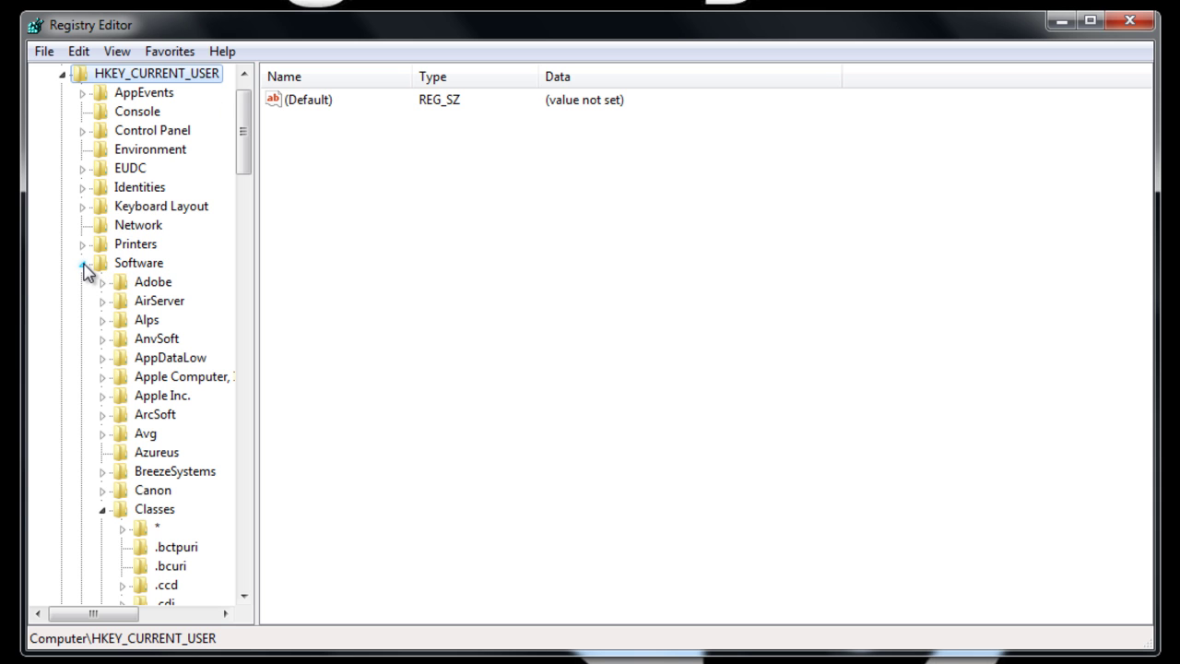
click(150, 510)
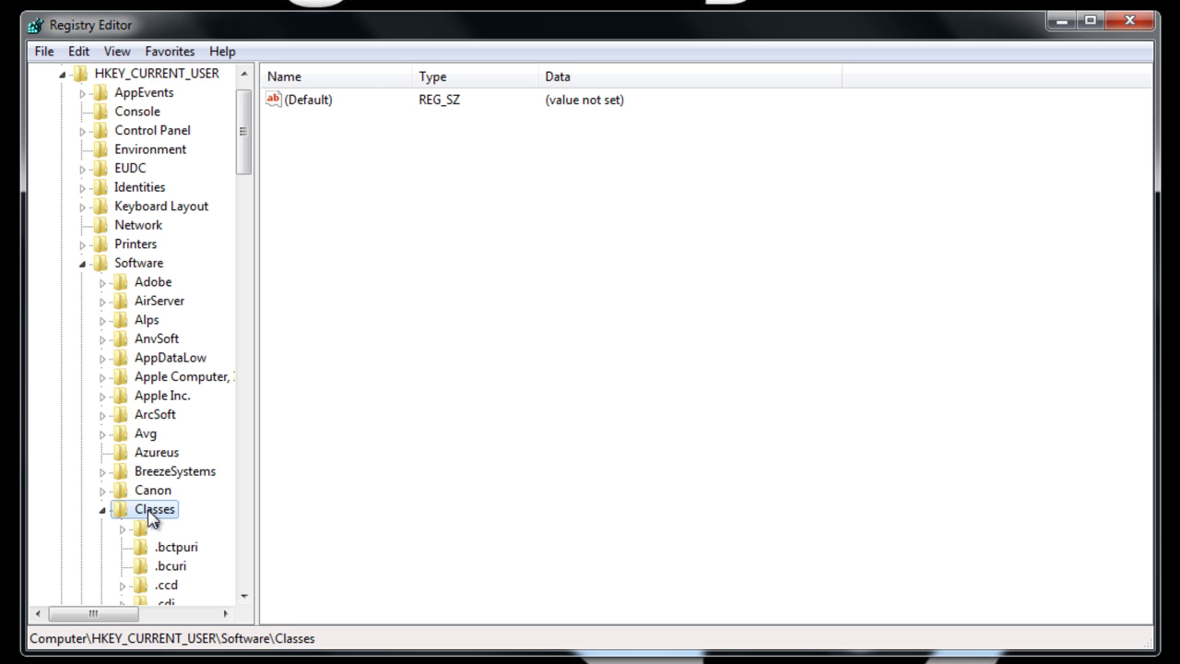
Step: Widen the key tree and select the TrayNotify key under Classes\Local Settings\Software\Microsoft\Windows\CurrentVersion
click(244, 596)
drag(244, 596, 387, 576)
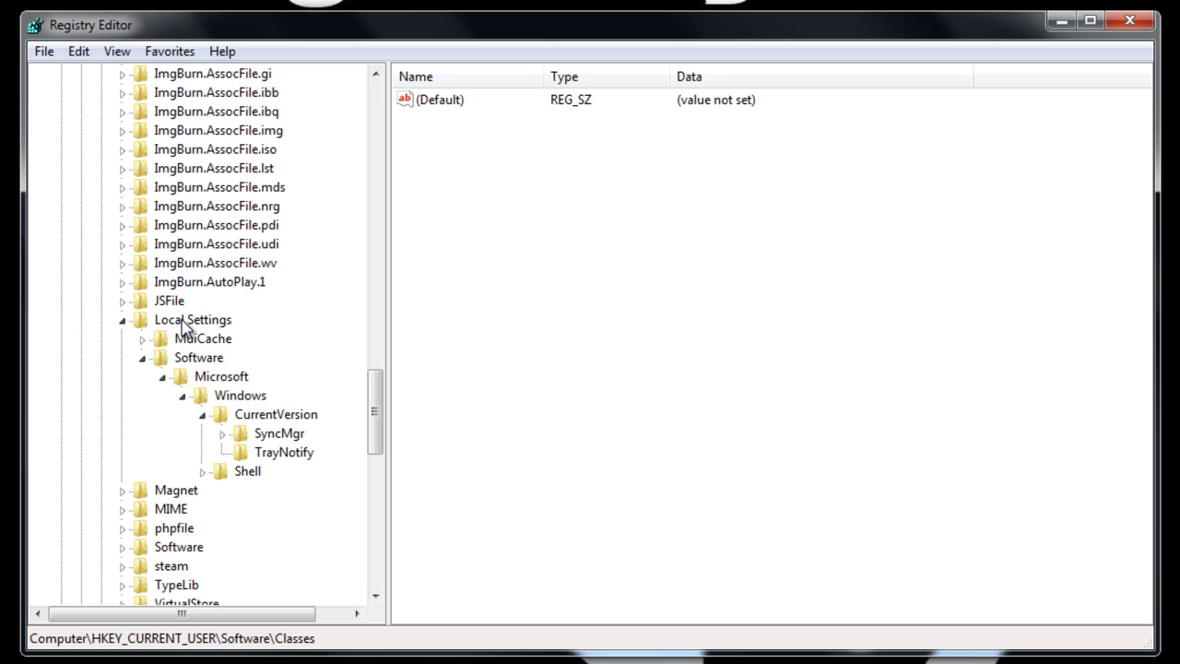
click(184, 322)
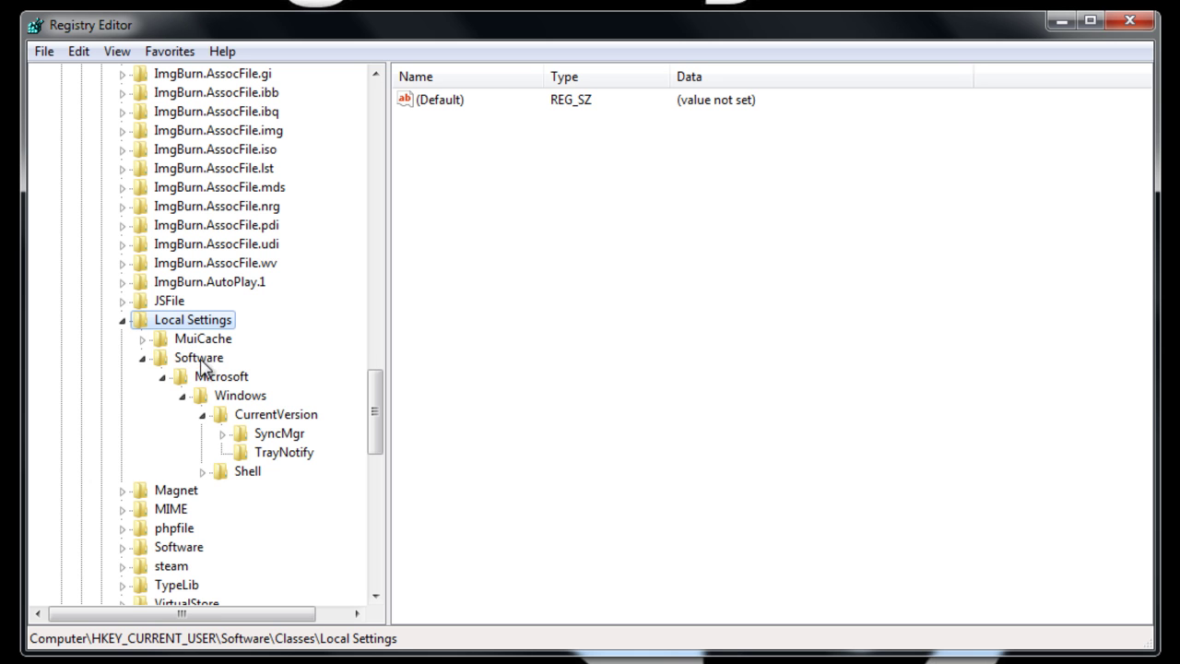
click(200, 361)
click(227, 381)
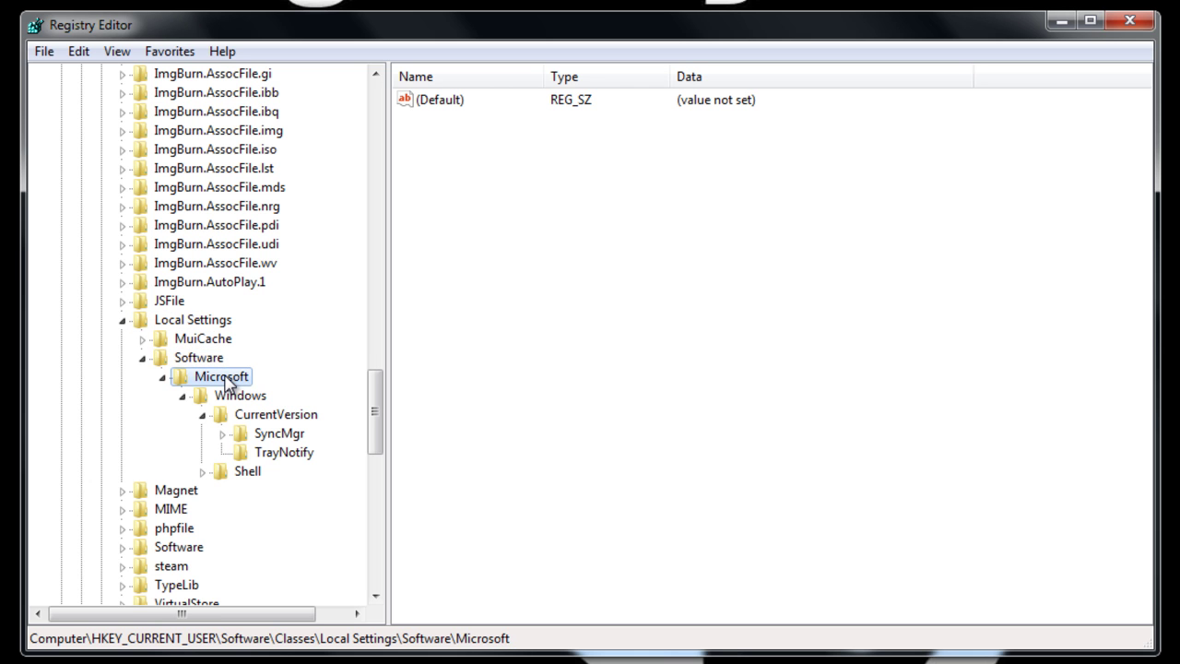
click(237, 402)
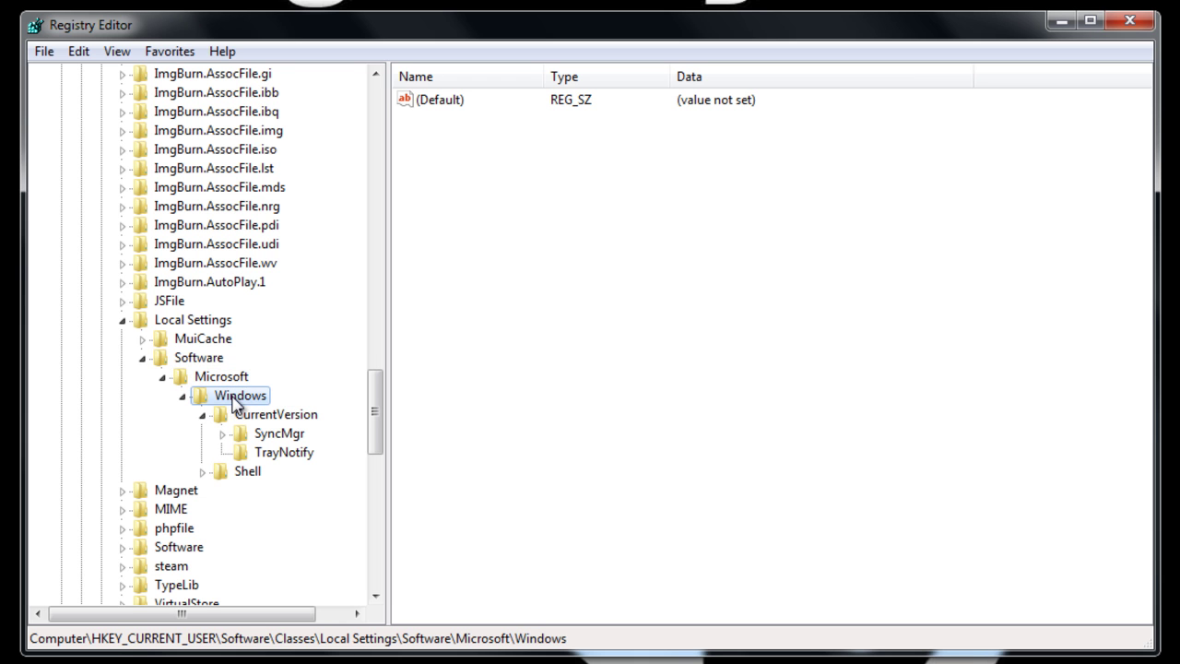
click(265, 420)
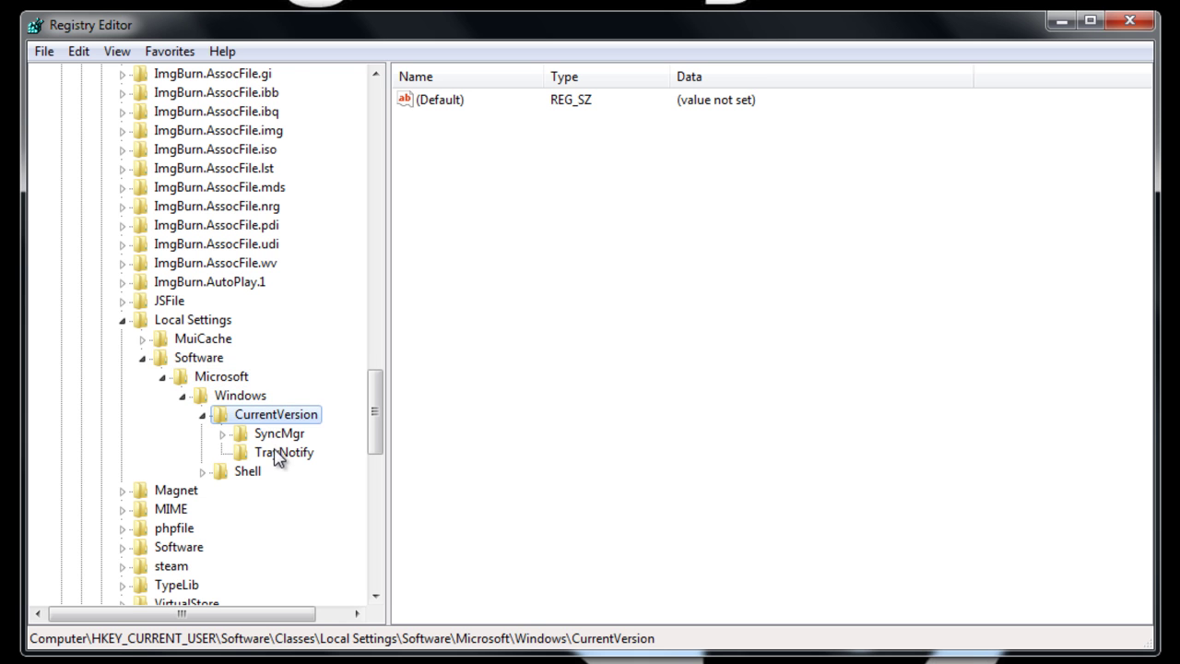
click(279, 456)
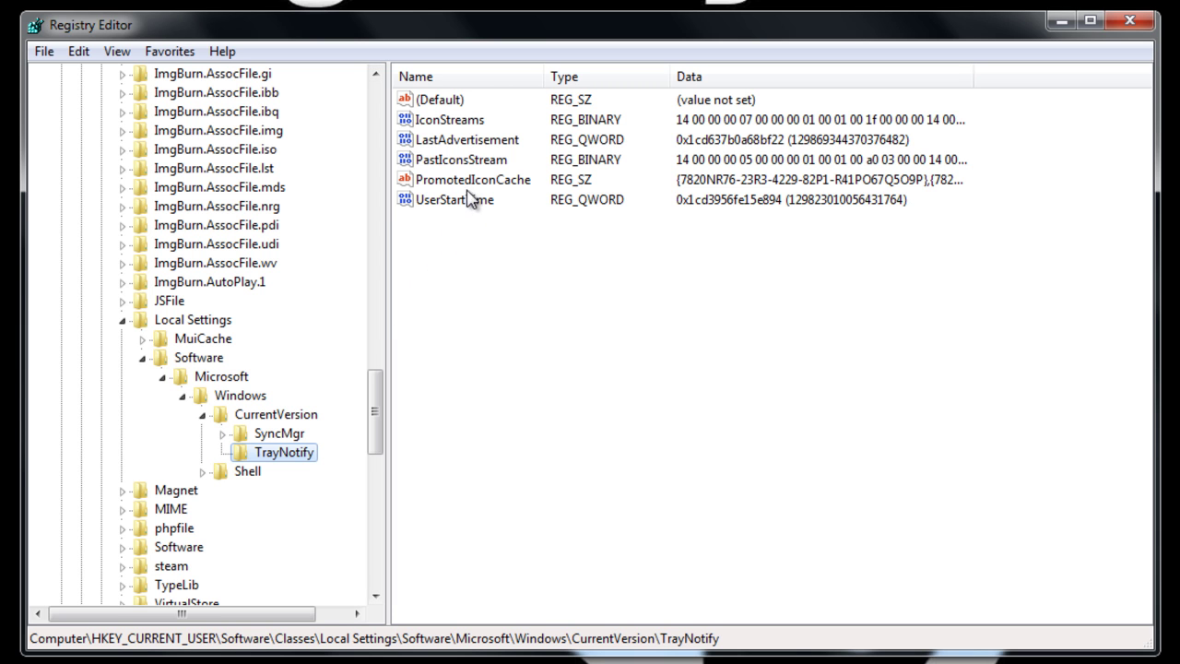
click(463, 164)
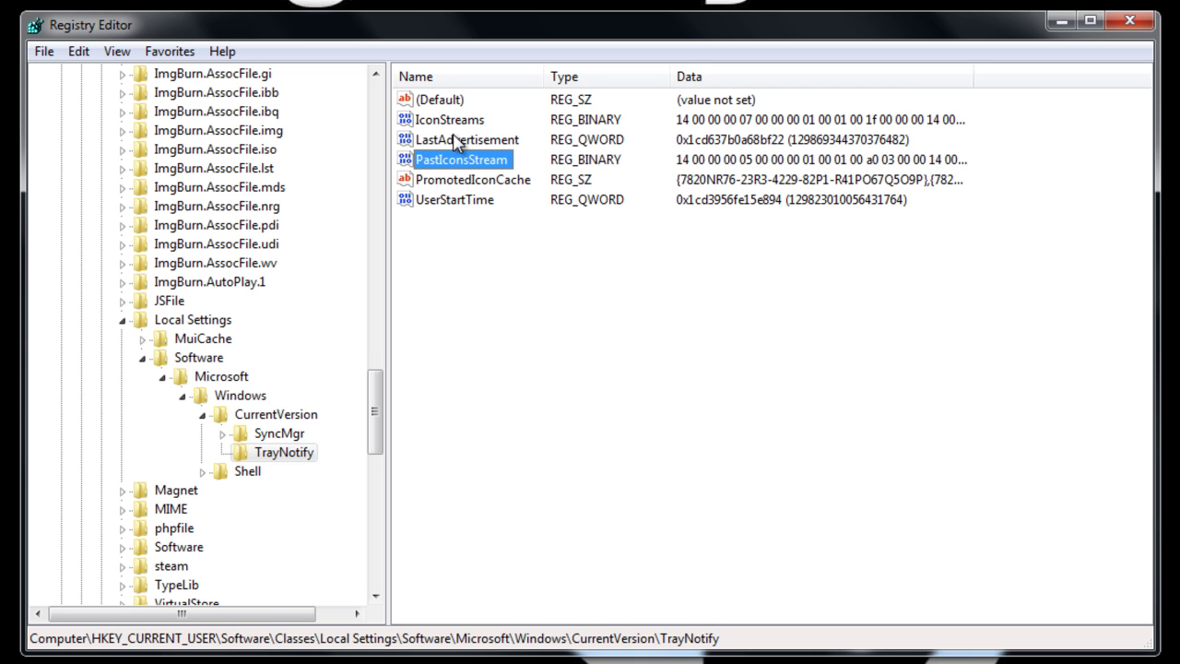
ctrl+click(451, 123)
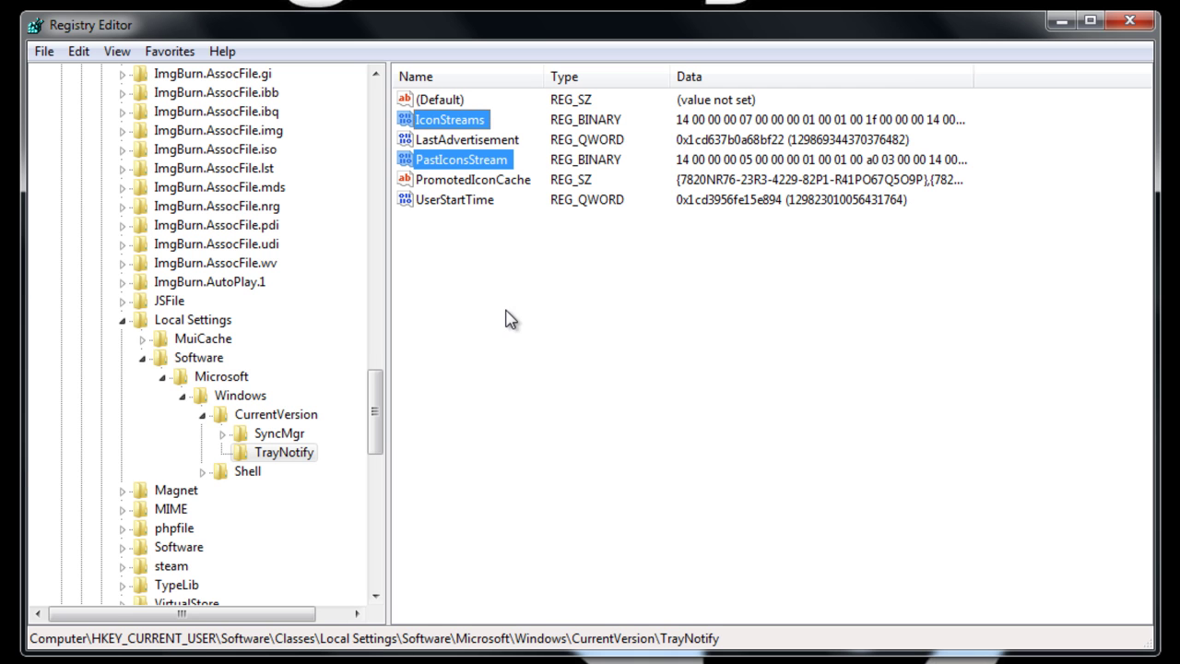
click(471, 263)
Step: Delete the PastIconsStream and IconStreams values from the TrayNotify key and confirm the permanent deletion
click(470, 163)
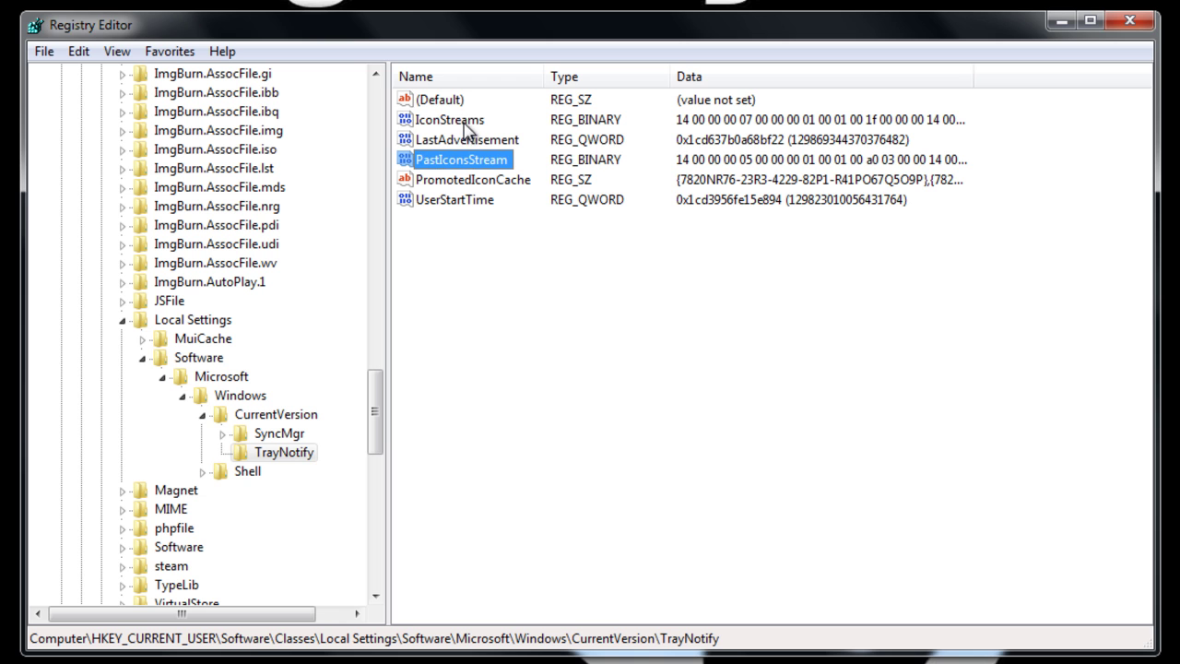
ctrl+click(464, 124)
key(Delete)
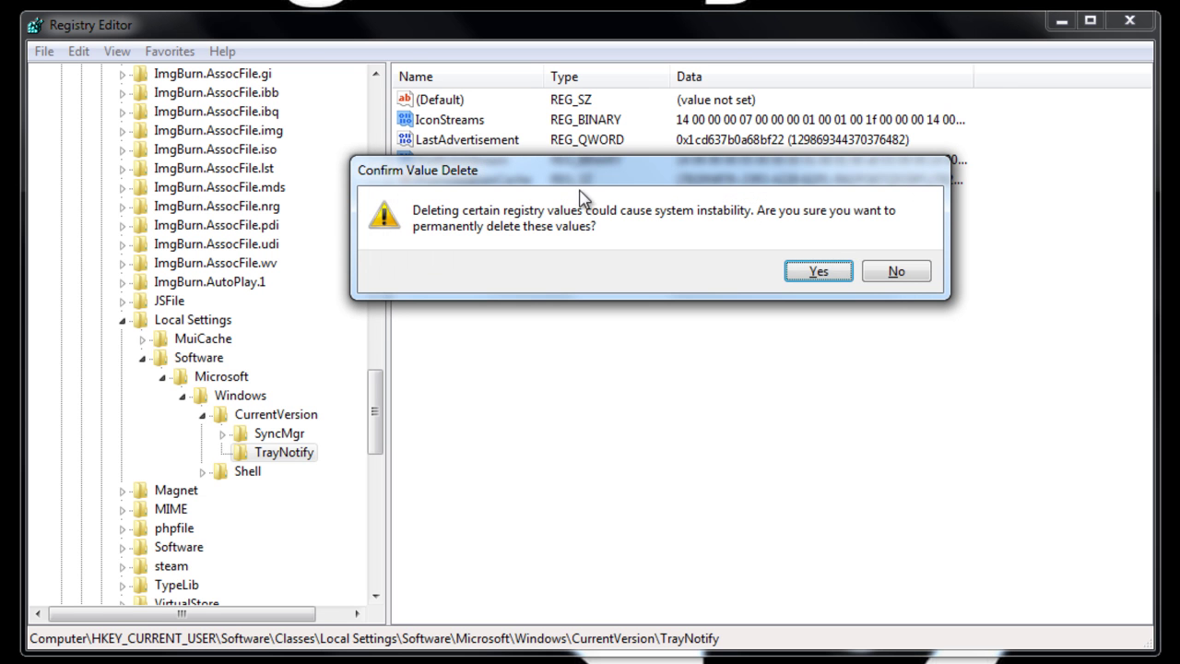
click(816, 273)
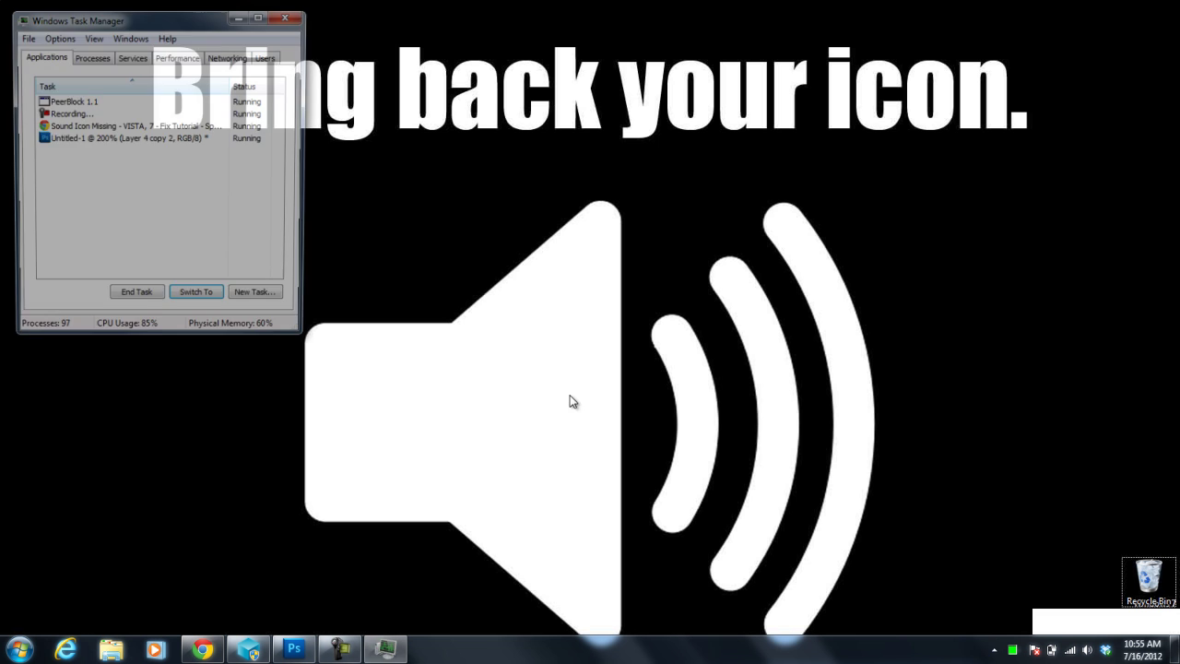
Step: Move Windows Task Manager to the middle of the desktop and end the explorer.exe process
drag(185, 30, 553, 190)
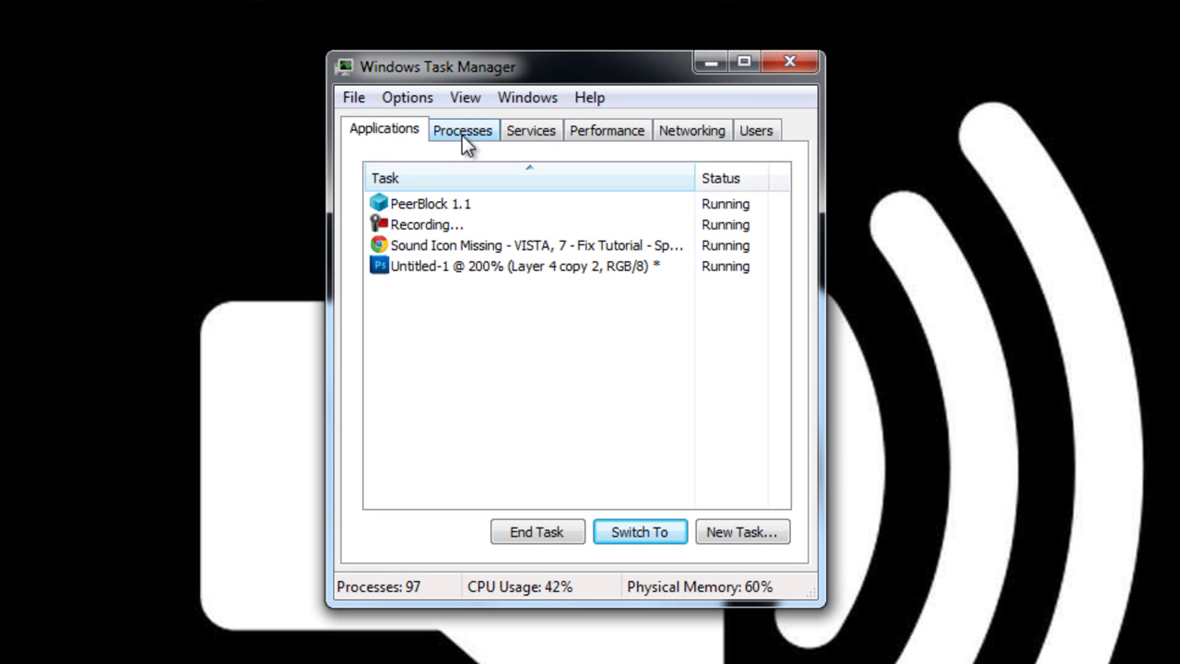
click(459, 131)
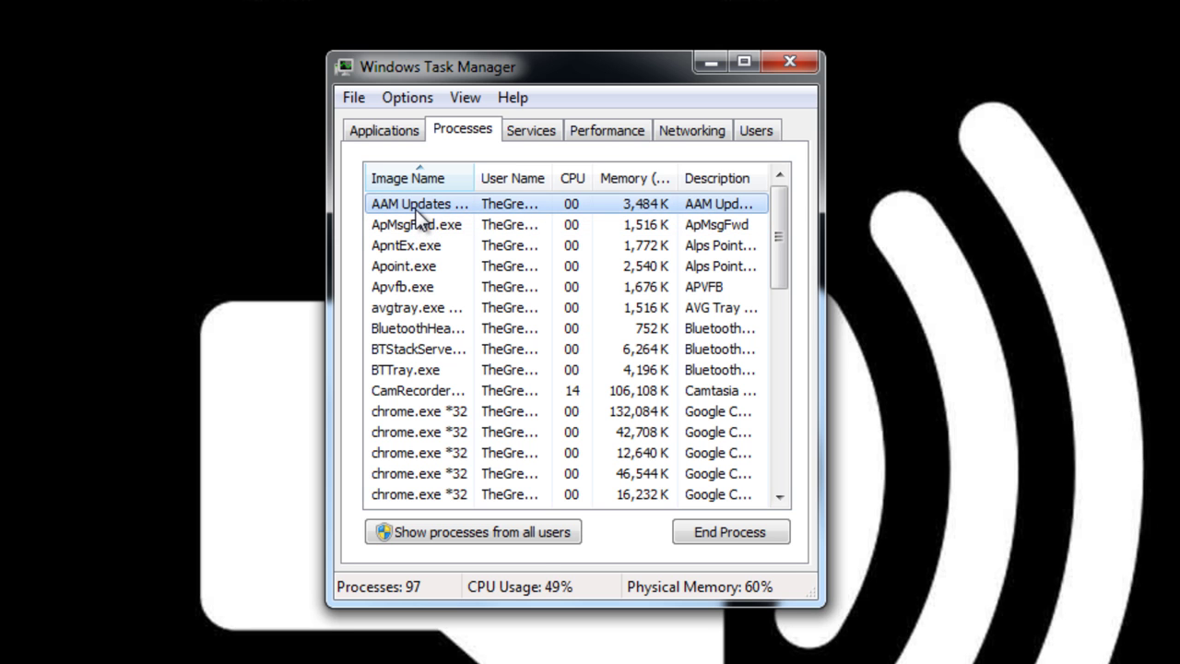
key(e)
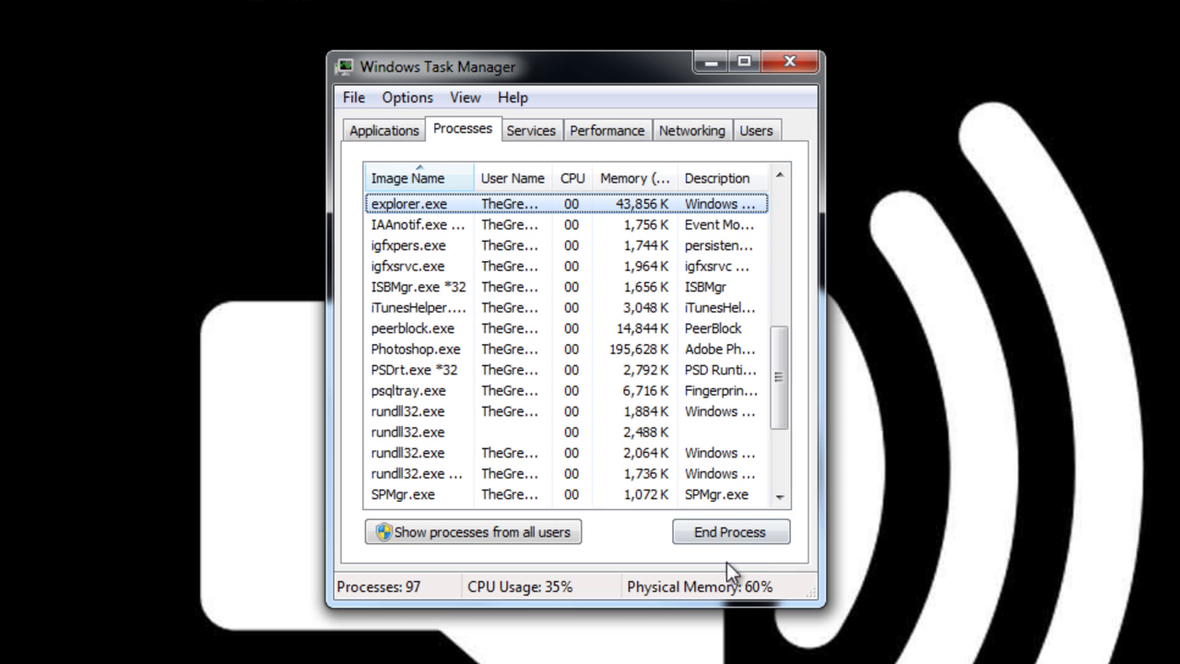
click(709, 525)
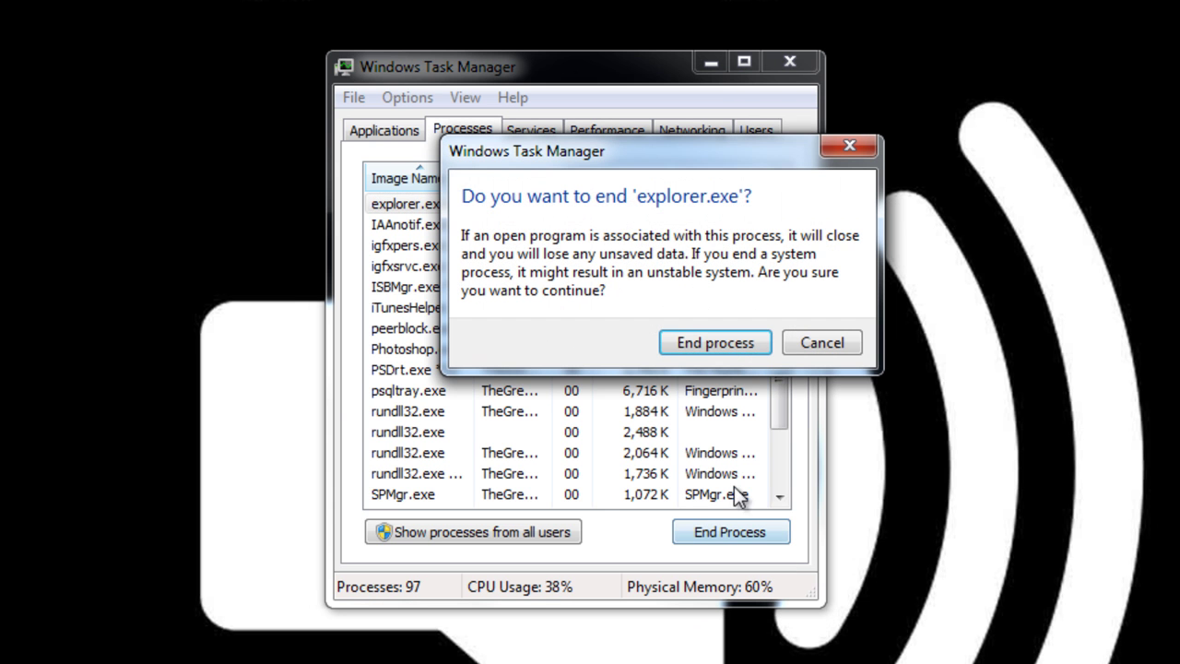
click(719, 342)
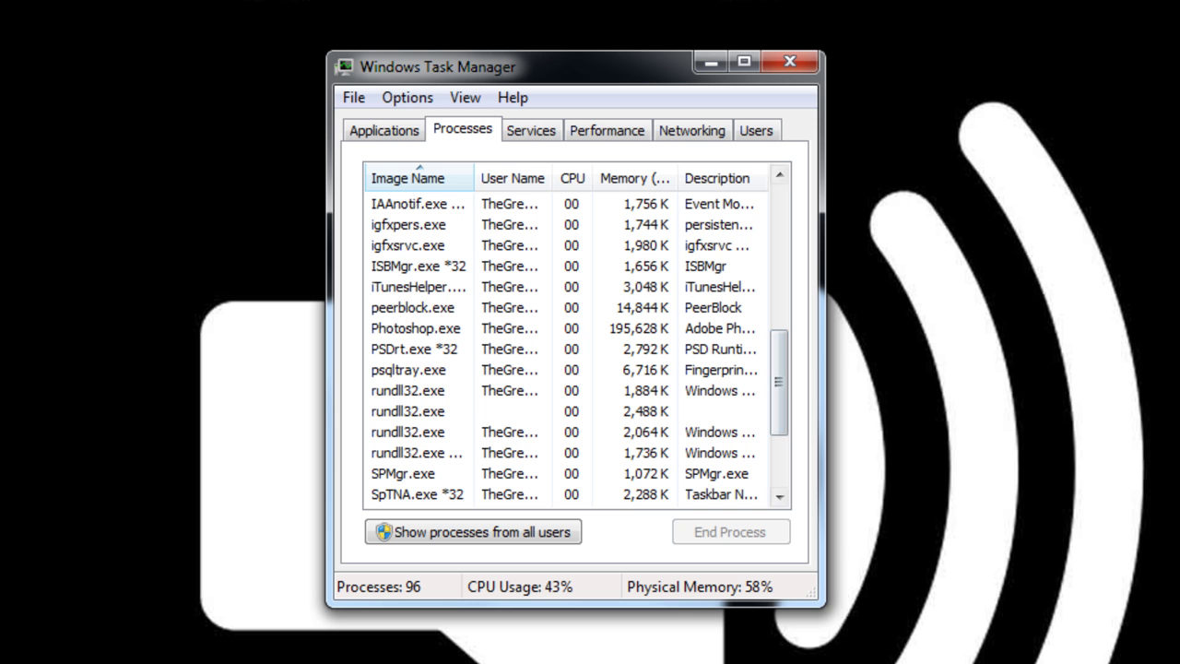
Step: Run explorer.exe as a new task from Task Manager, and close Task Manager
click(354, 97)
click(383, 125)
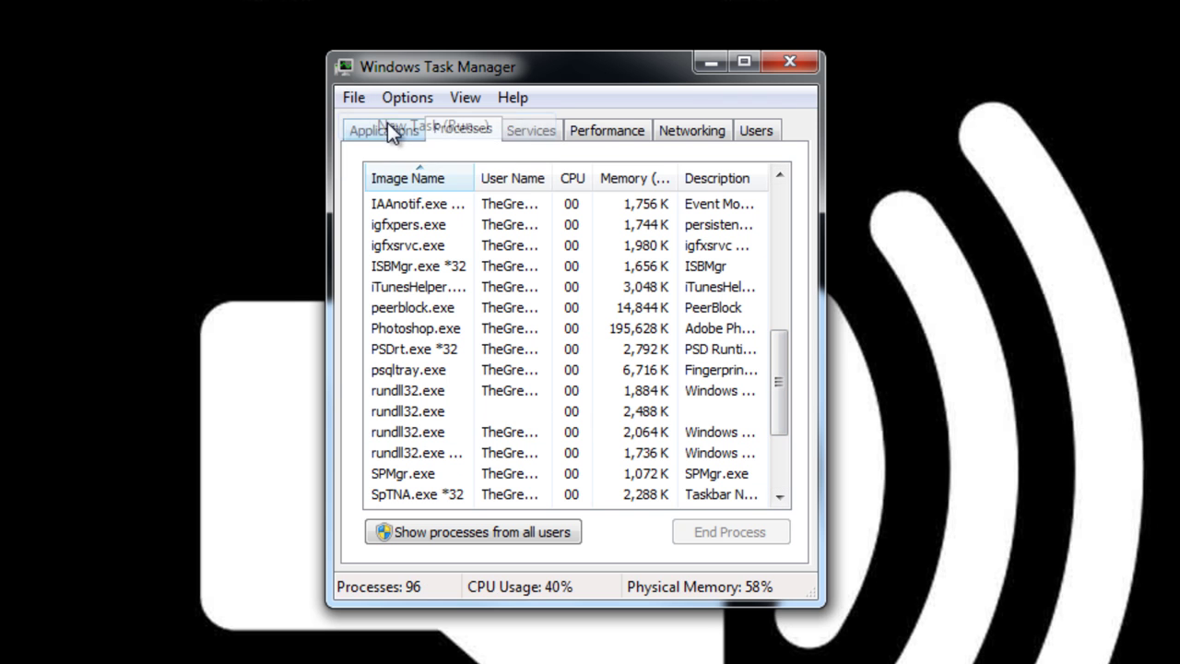
drag(450, 130, 403, 124)
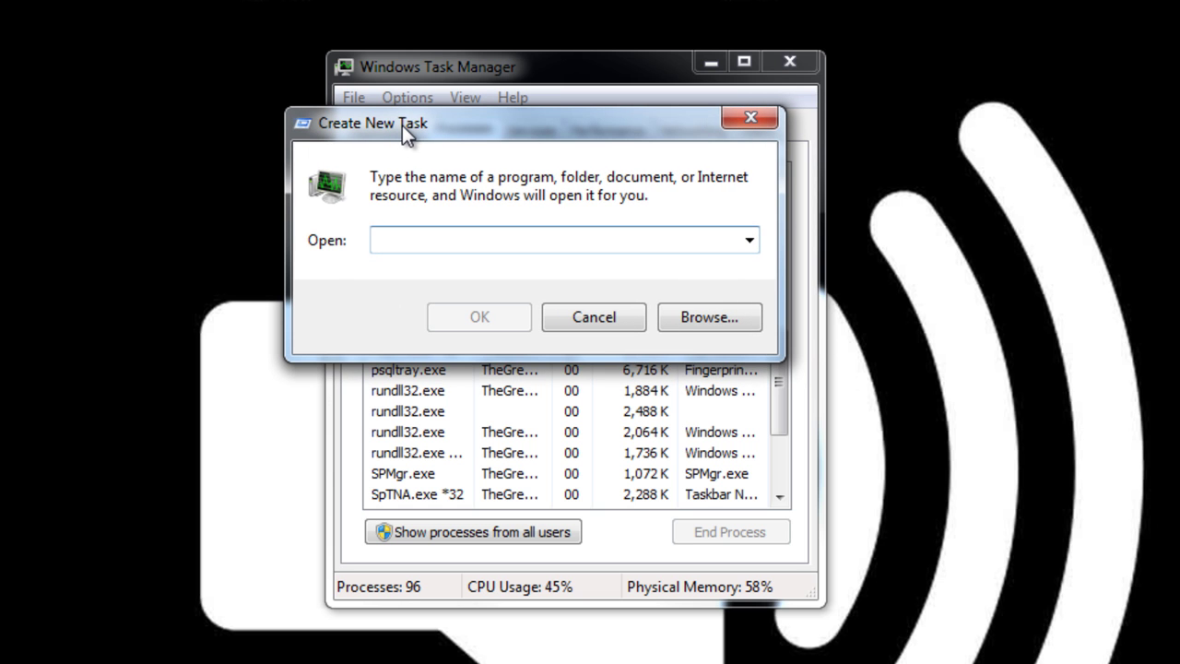
text(ex)
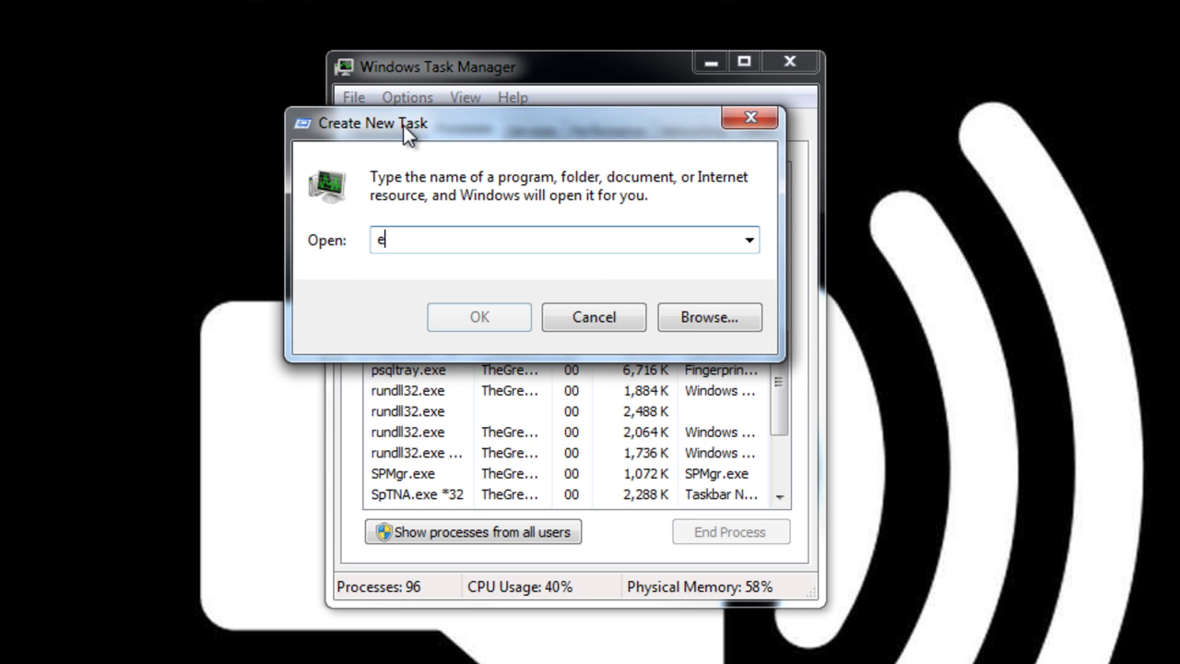
text(plorer.exe)
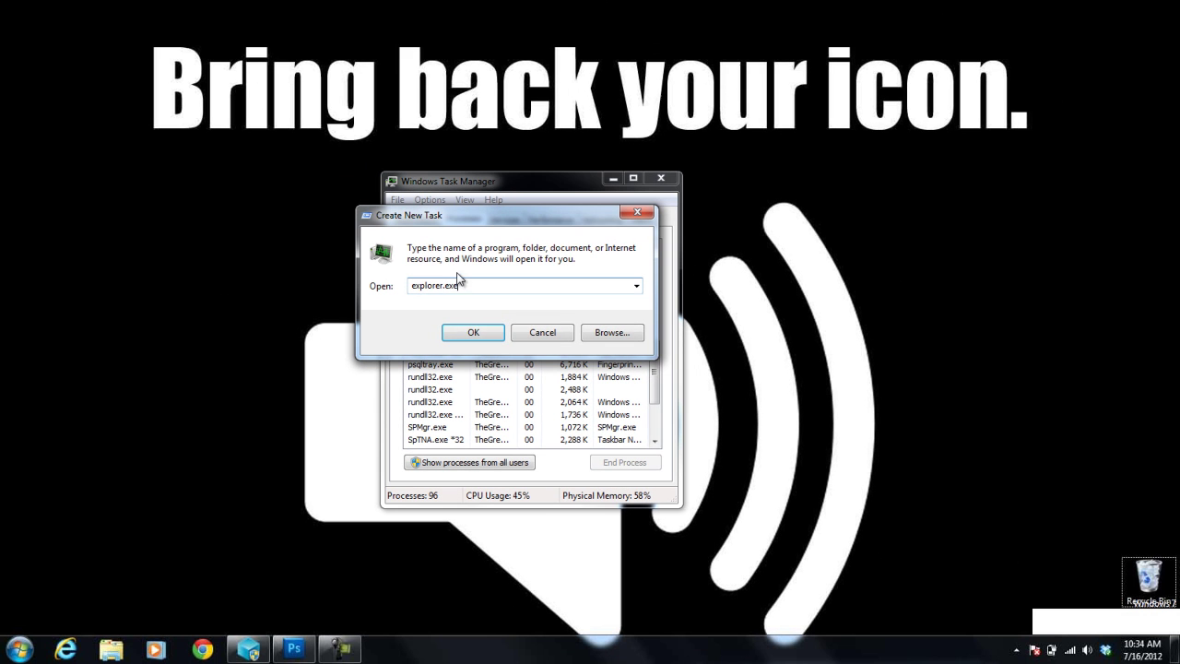
click(476, 323)
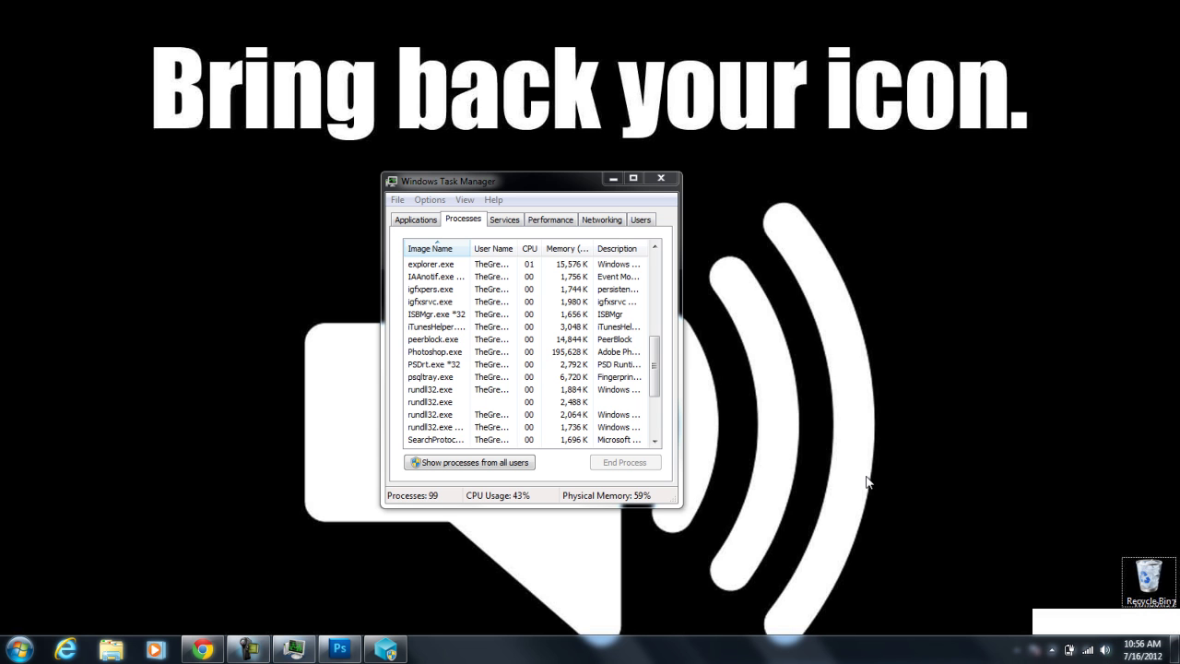
key(alt+F4)
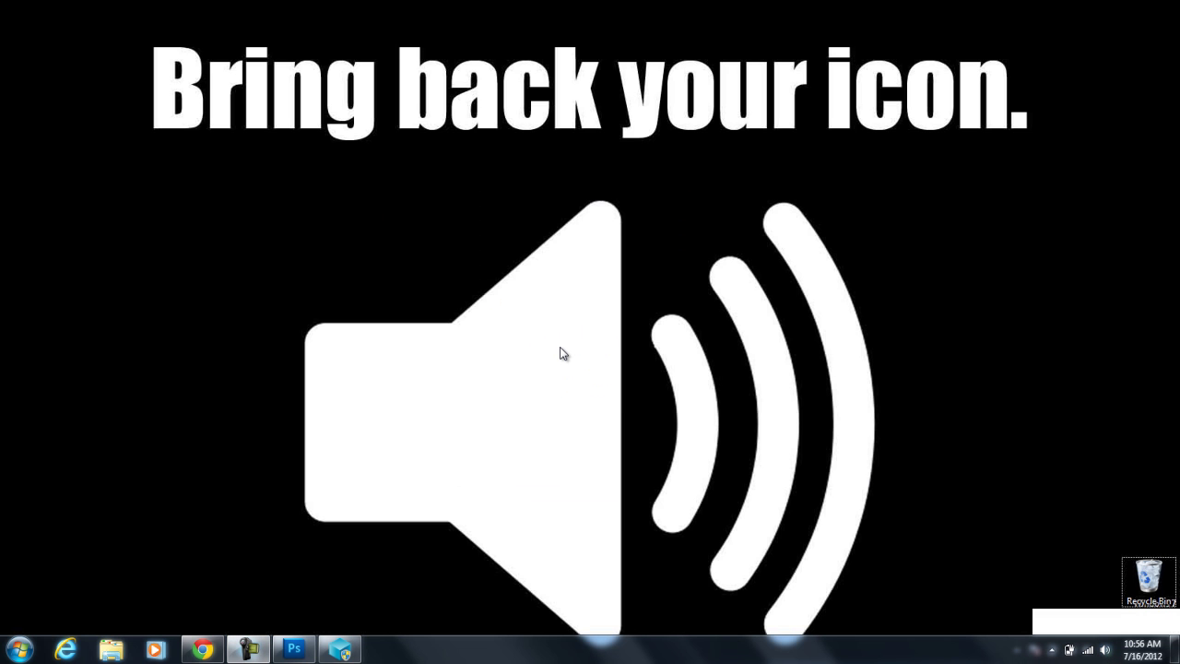